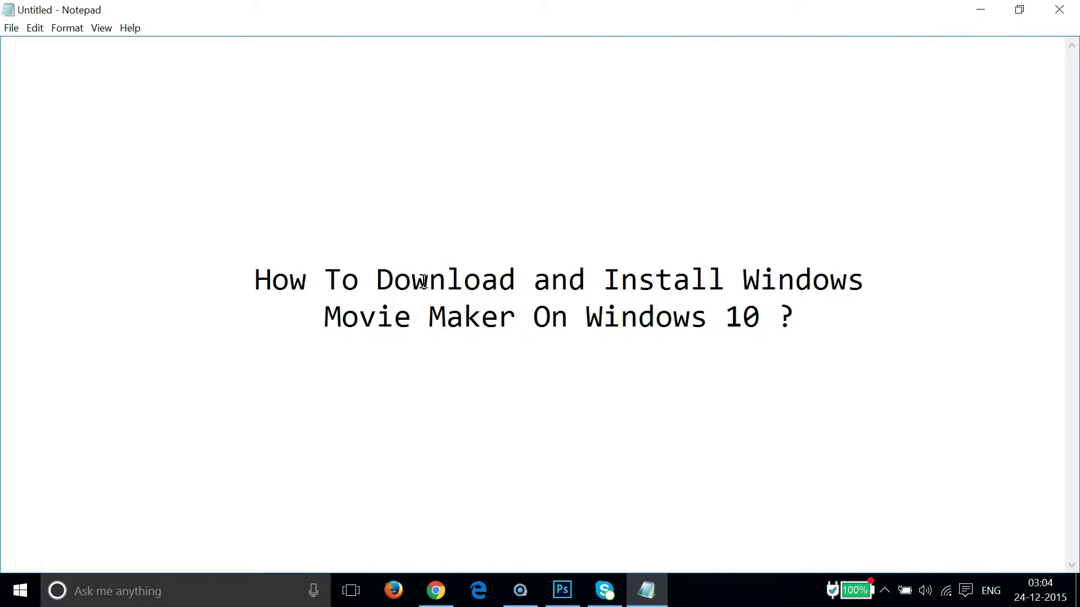
In Chrome, search Google for 'download windows movie maker'
click(436, 590)
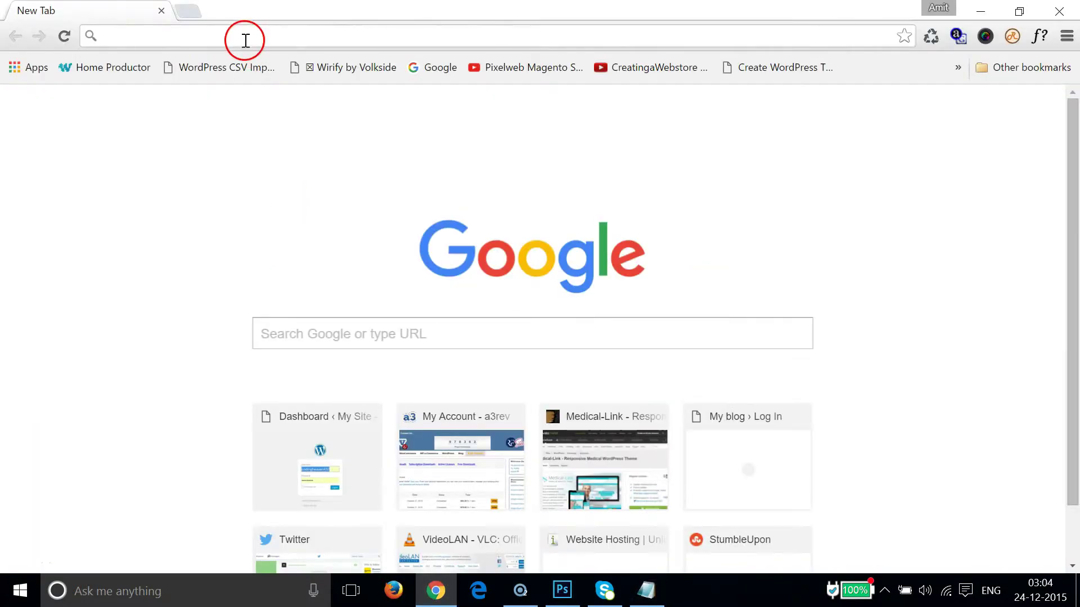
text(google.)
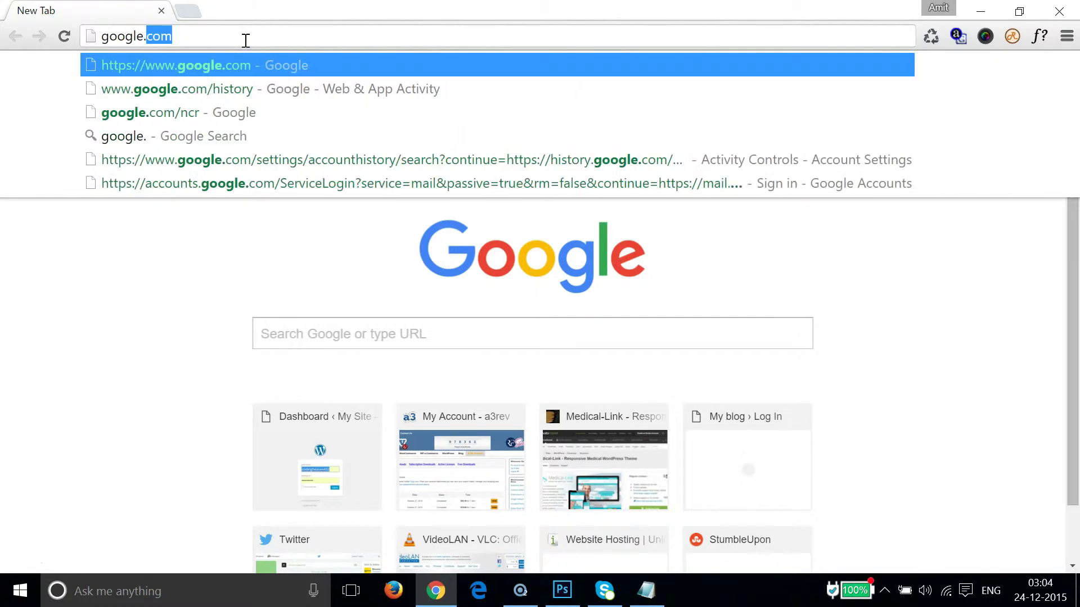
text(com)
key(Return)
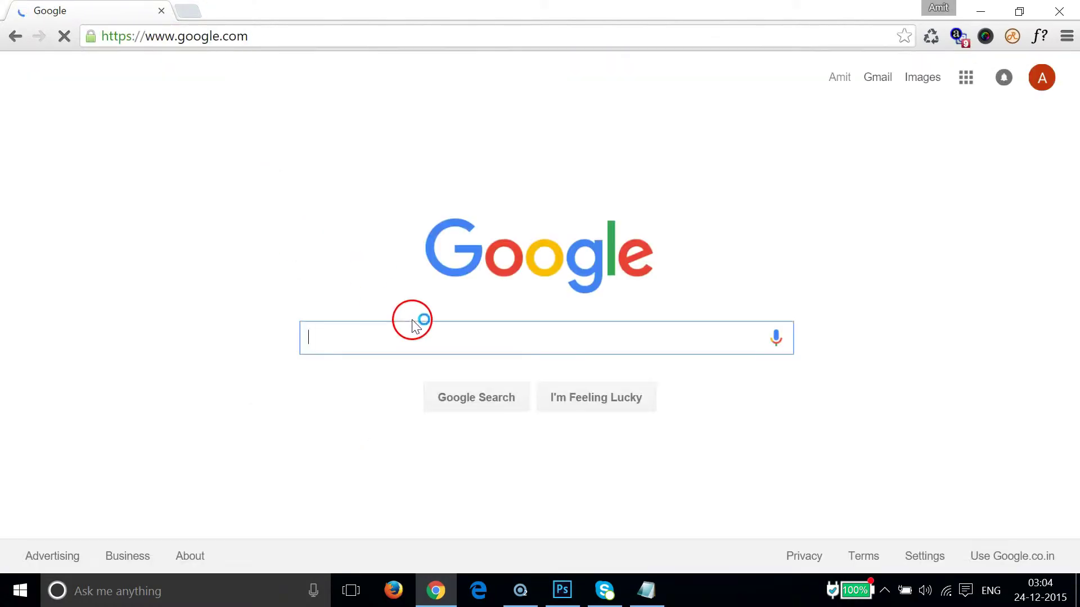
text(do)
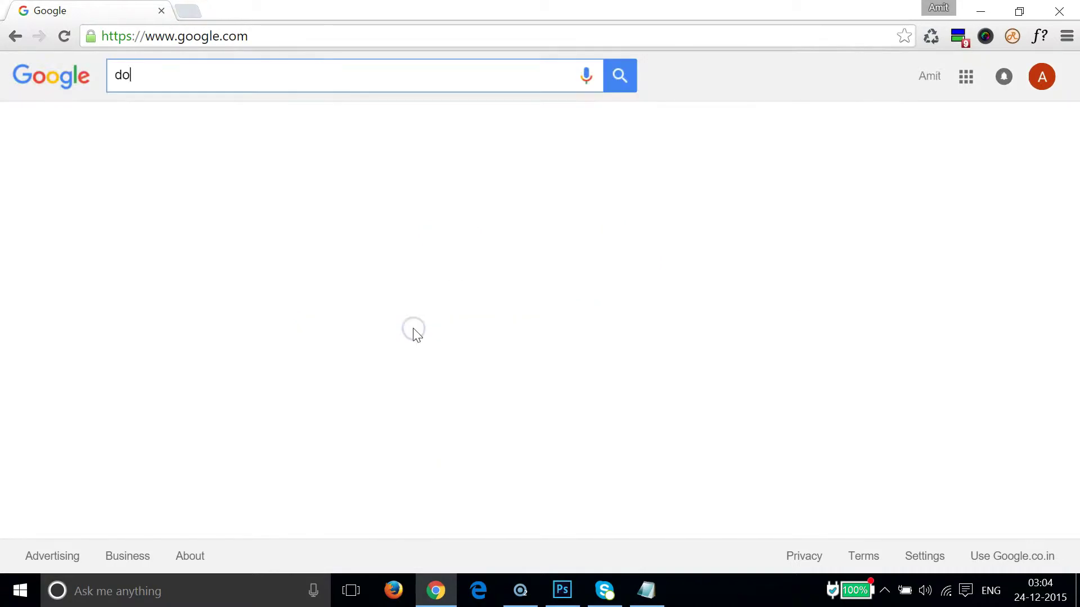
text(wnload )
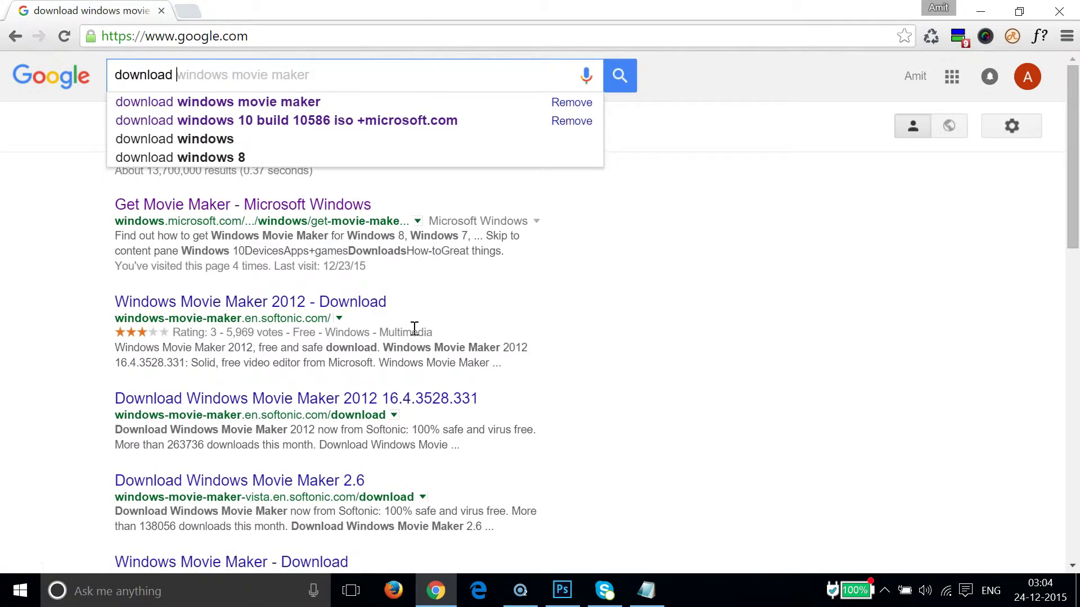
text(windows movi)
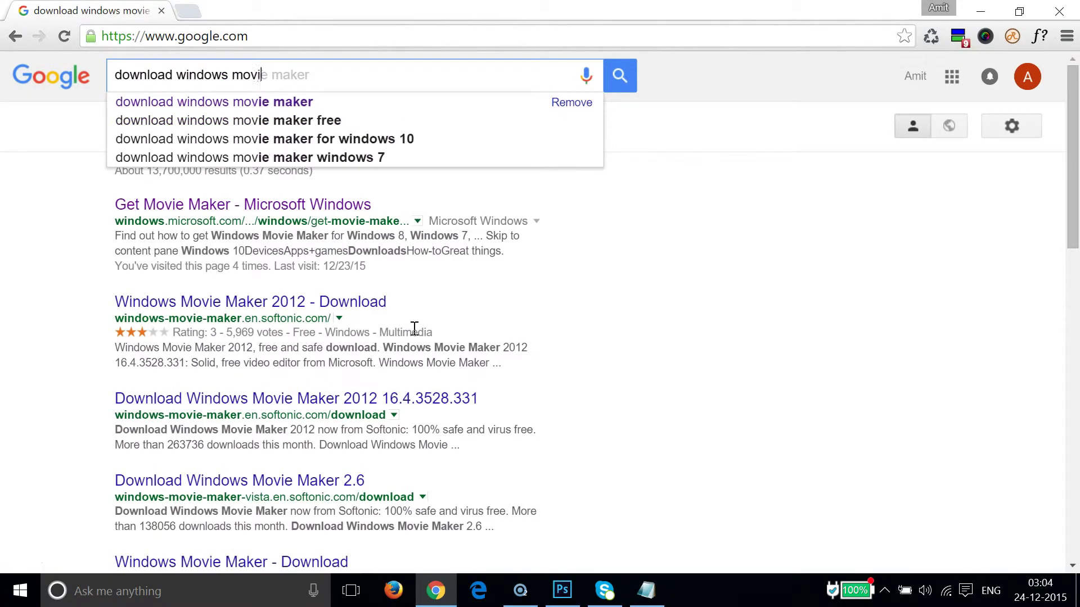
text(e maker)
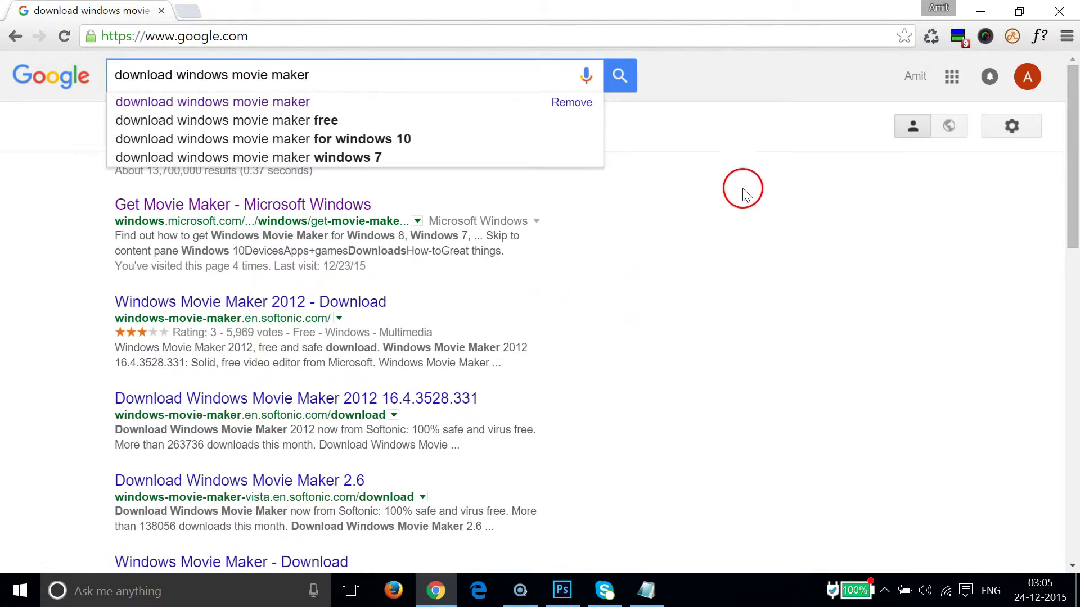
click(616, 76)
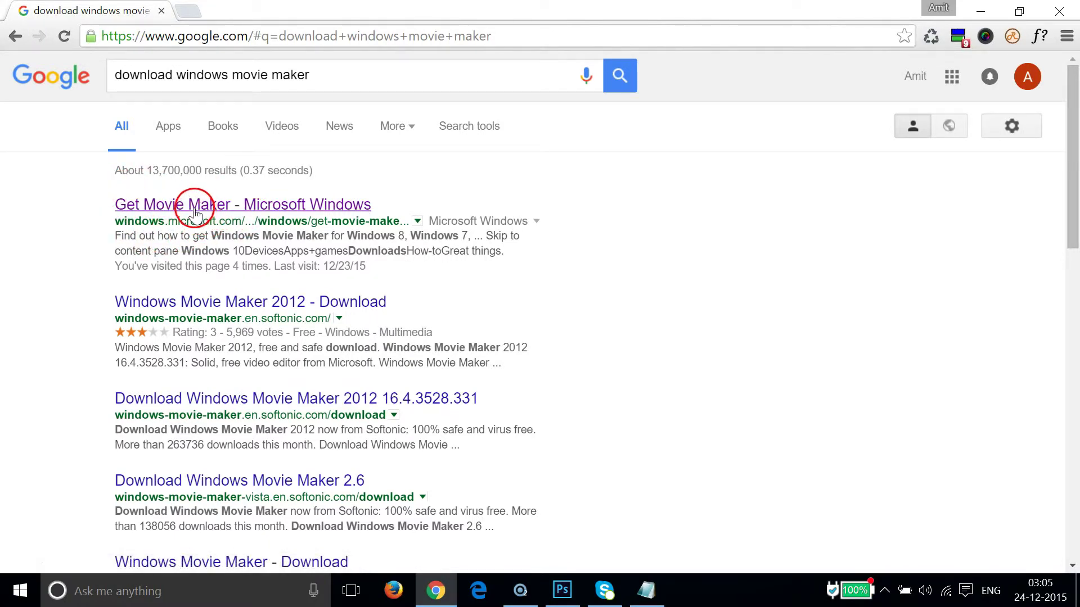
Download wlsetup-web.exe from Microsoft's Get Movie Maker page, then minimize the browser
click(212, 206)
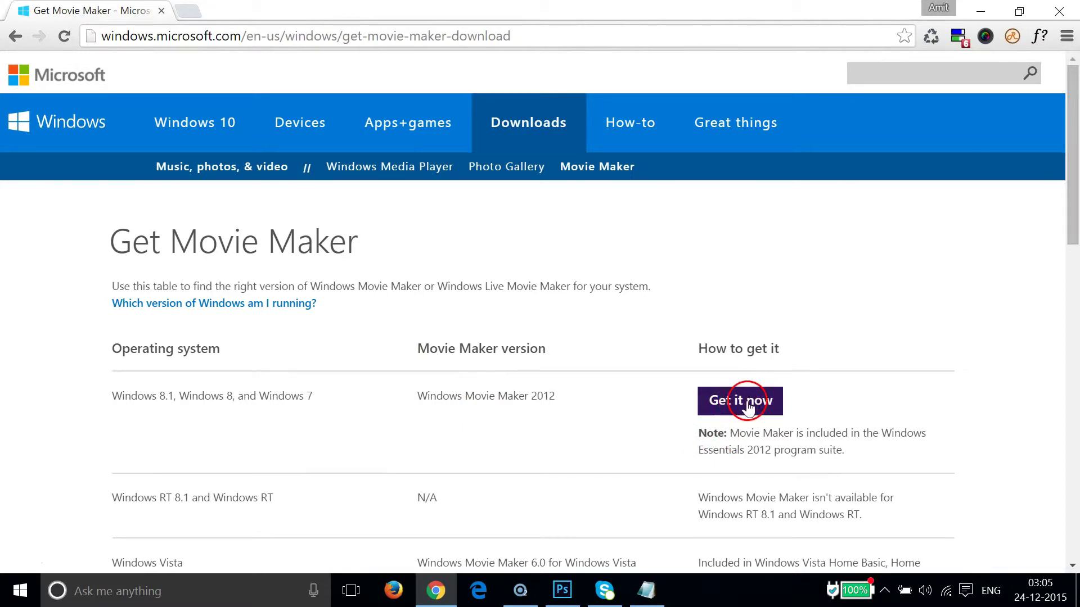
click(733, 408)
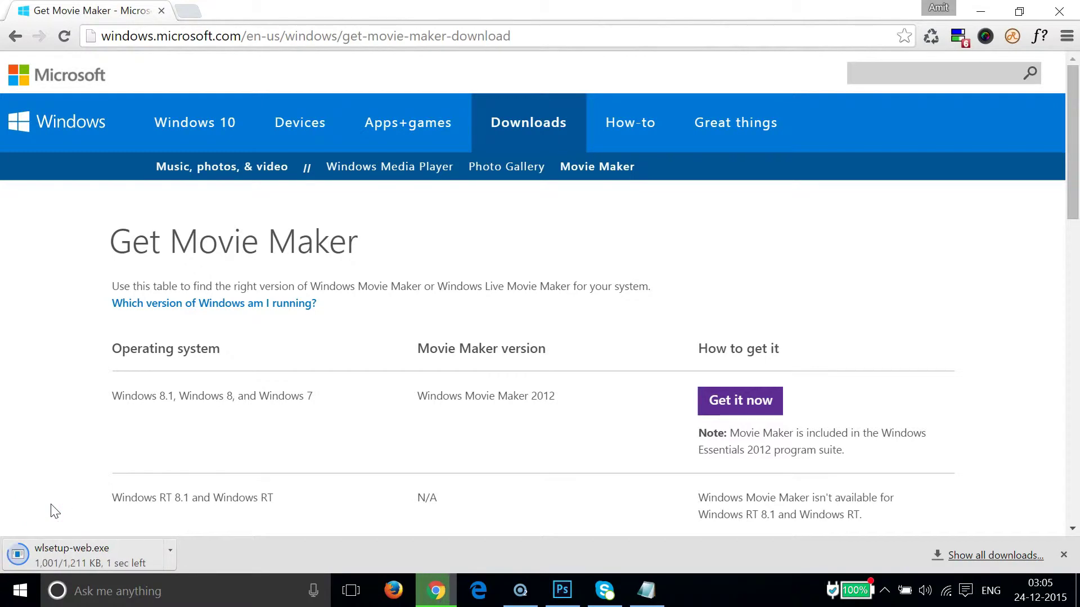
click(79, 563)
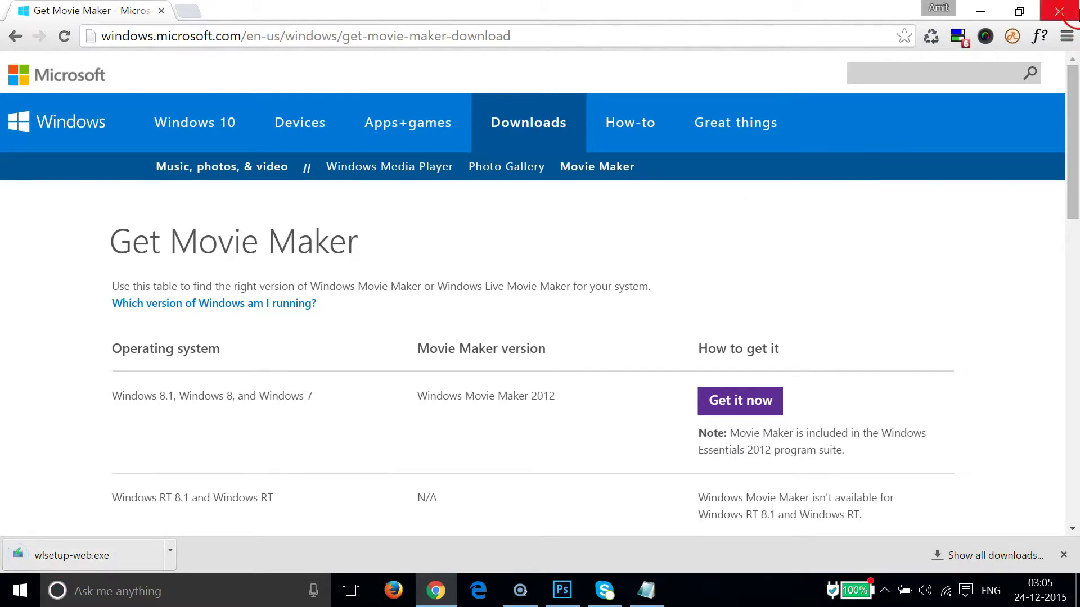
Minimize the browser and Notepad, and move wlsetup-web to the middle of the desktop
click(979, 9)
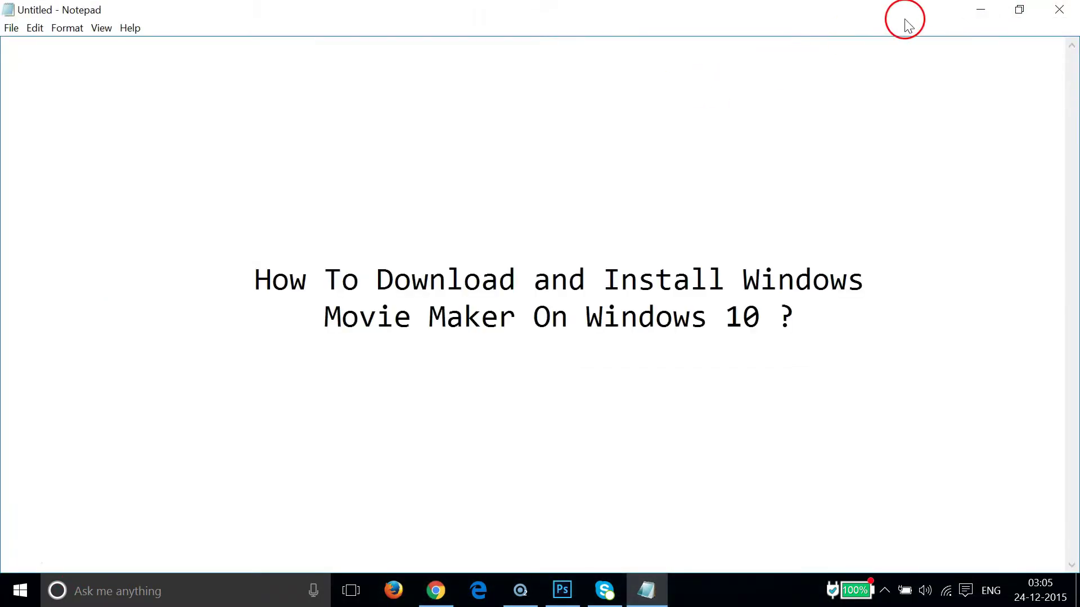
click(974, 11)
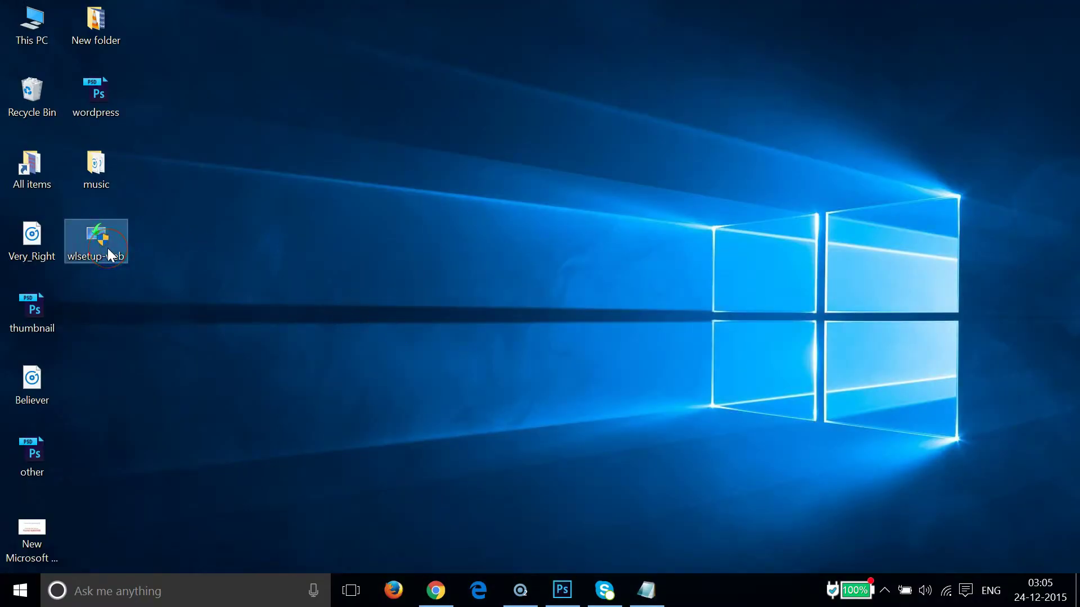
mouse_move(95, 240)
drag(107, 248, 415, 251)
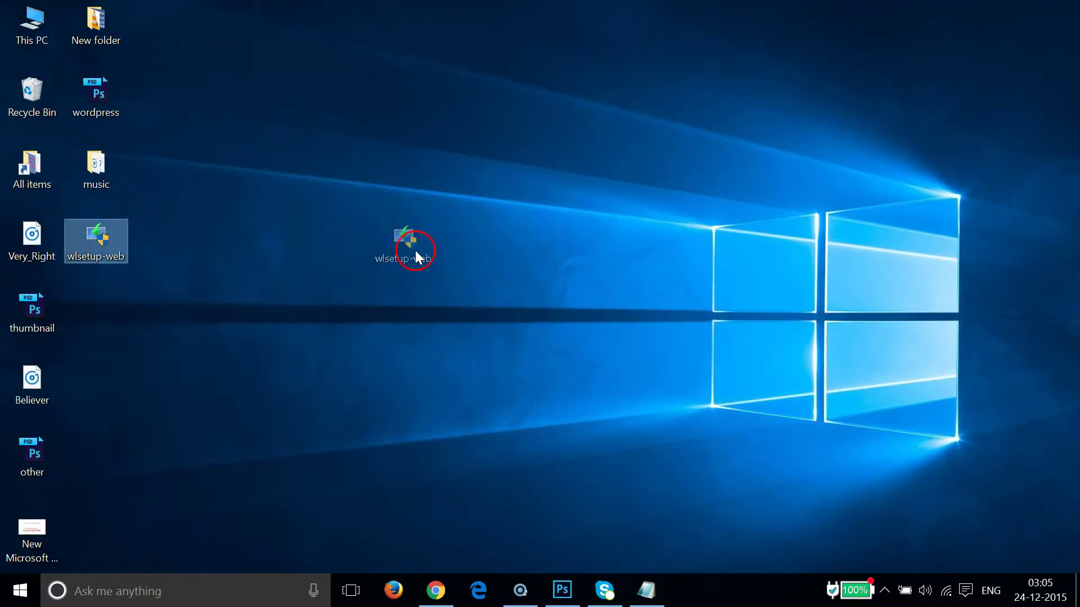
click(446, 291)
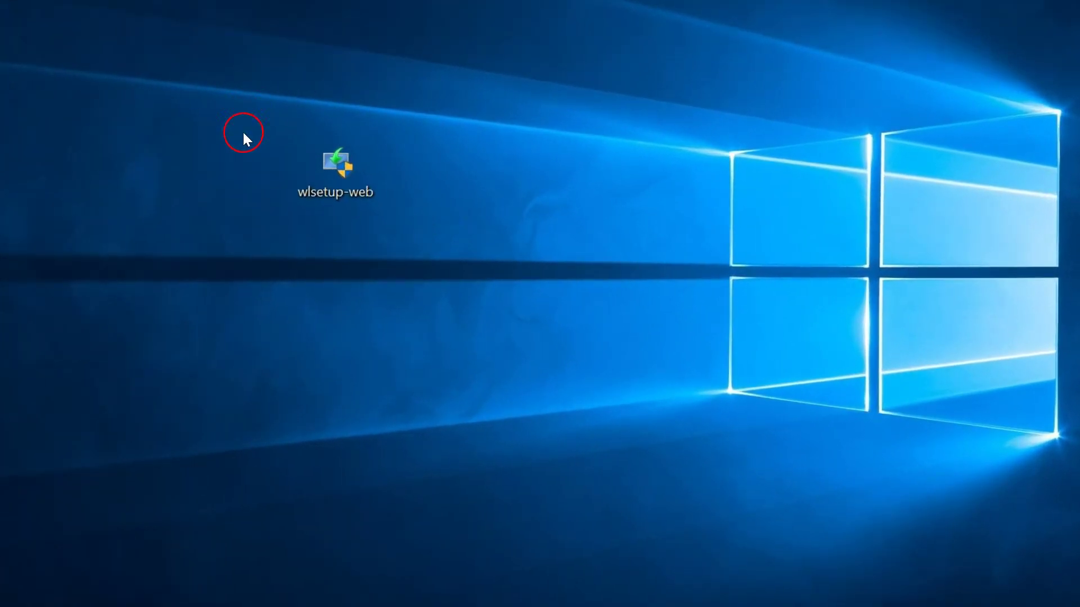
Launch wlsetup-web from the desktop and wait for the Windows Essentials 2012 window
double_click(332, 182)
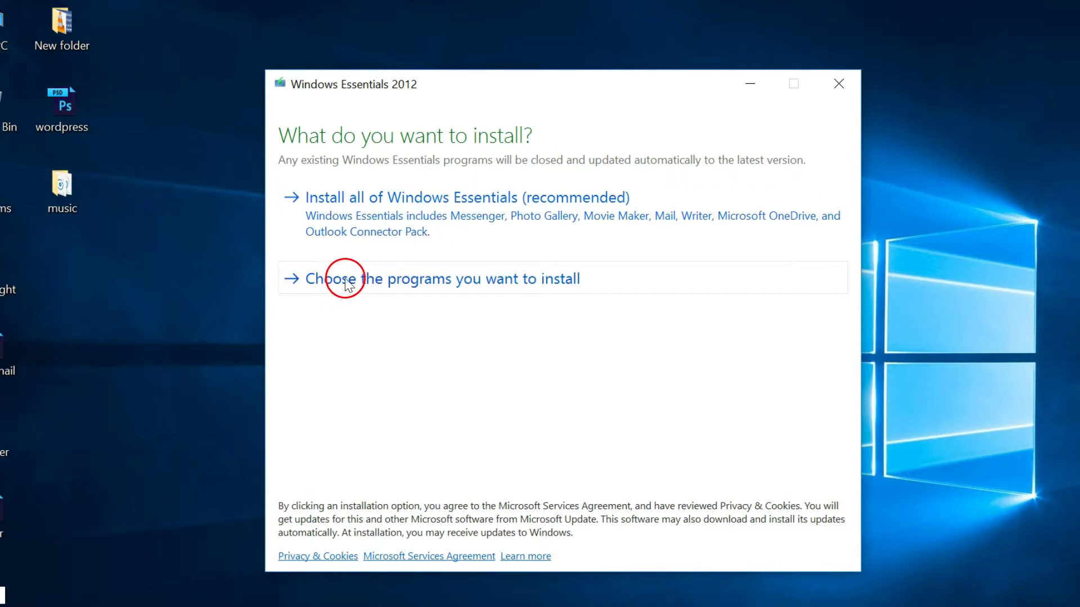
Install only Photo Gallery and Movie Maker, excluding Messenger, Mail and Writer
click(535, 281)
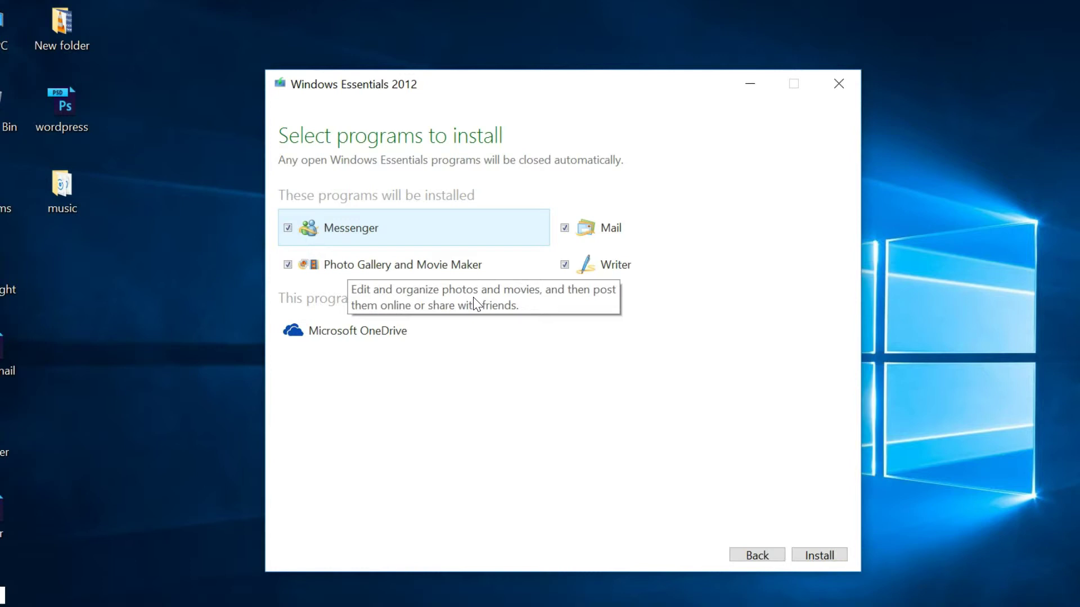
click(288, 228)
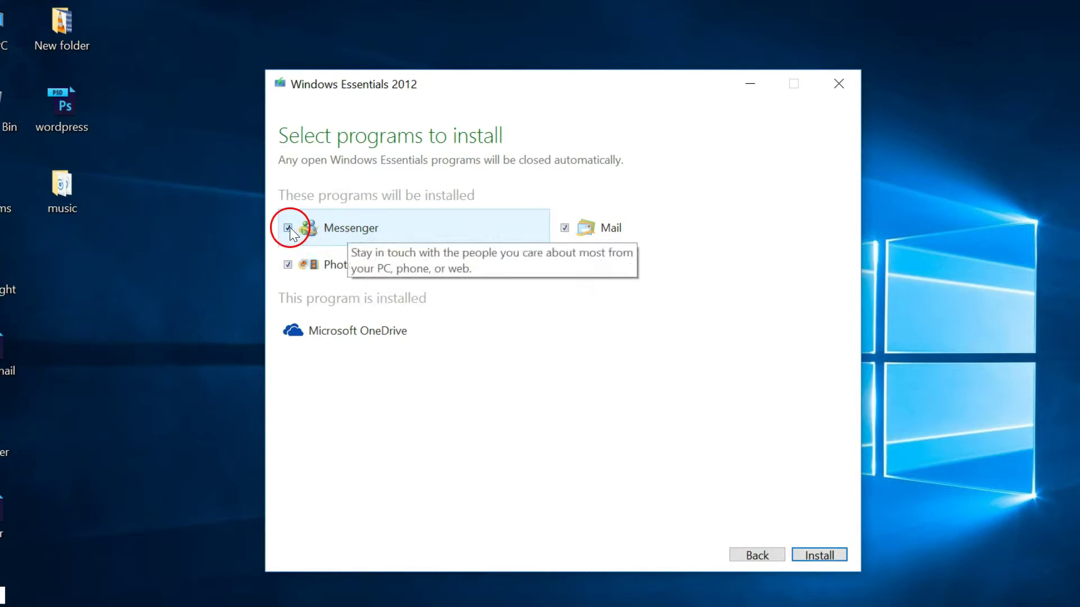
click(563, 228)
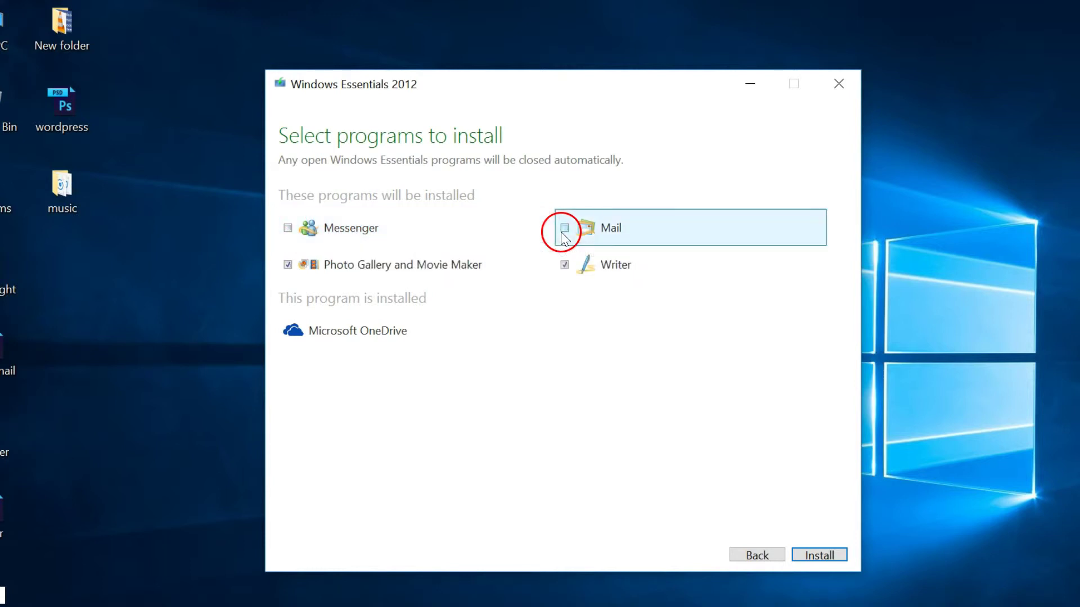
click(566, 272)
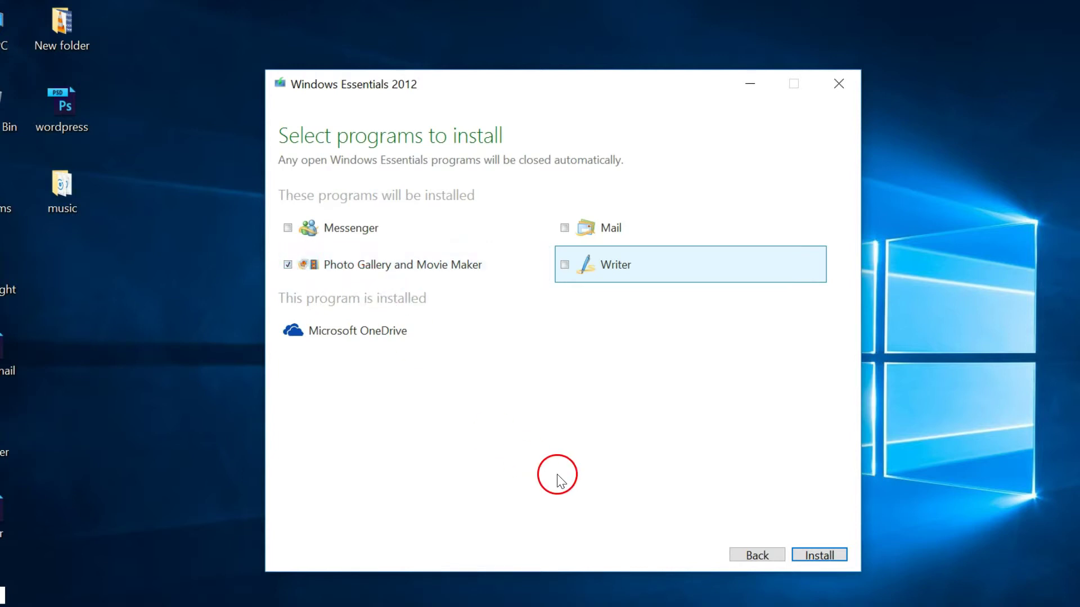
click(807, 558)
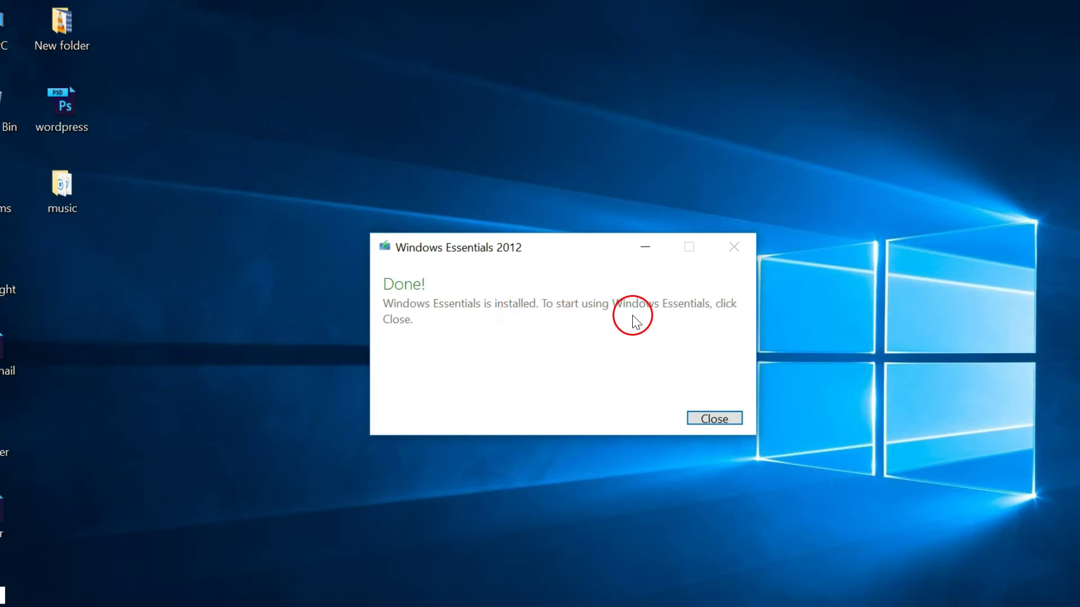
Close the finished installer, find Movie Maker through Start search, and run it as administrator
click(715, 419)
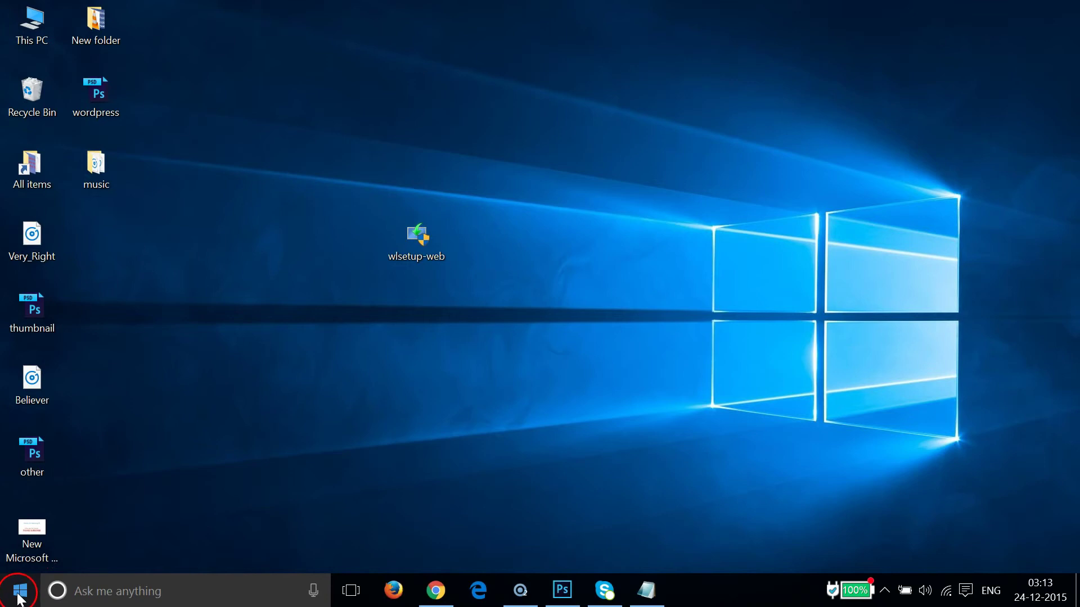
click(19, 597)
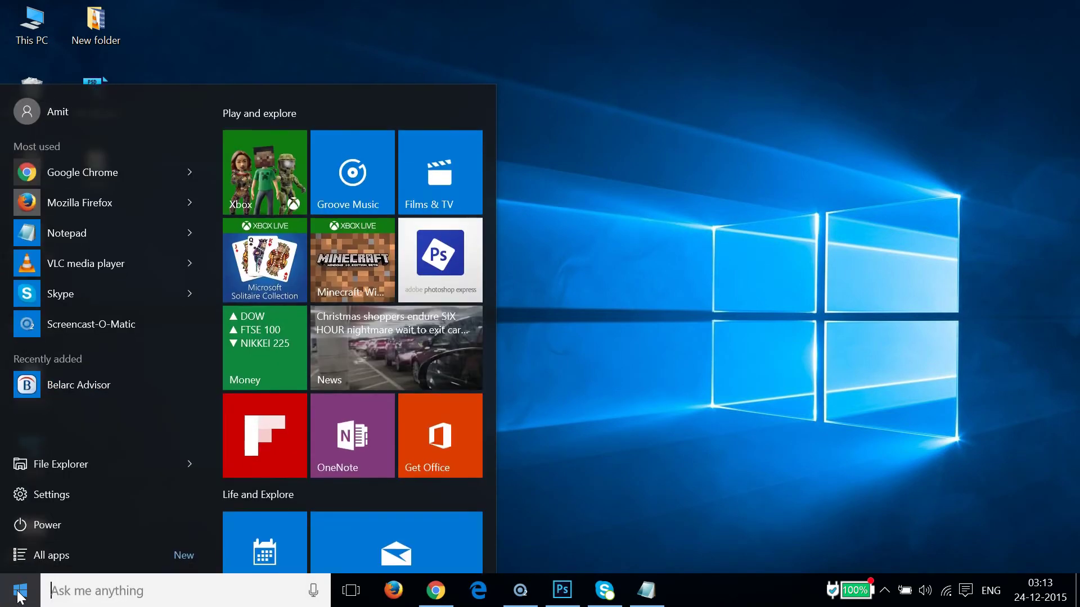
click(85, 592)
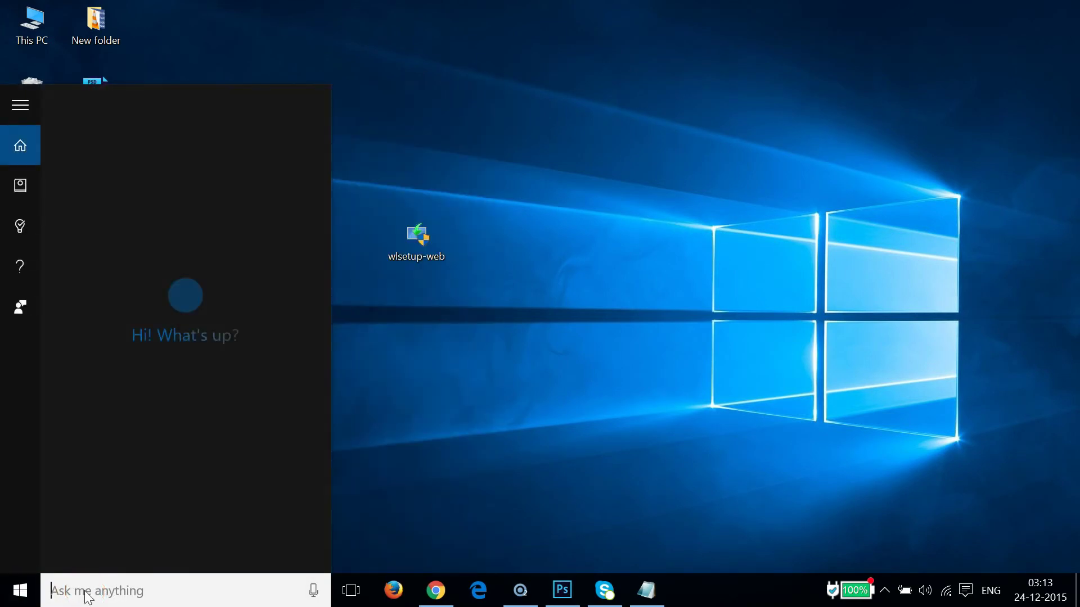
text(movie)
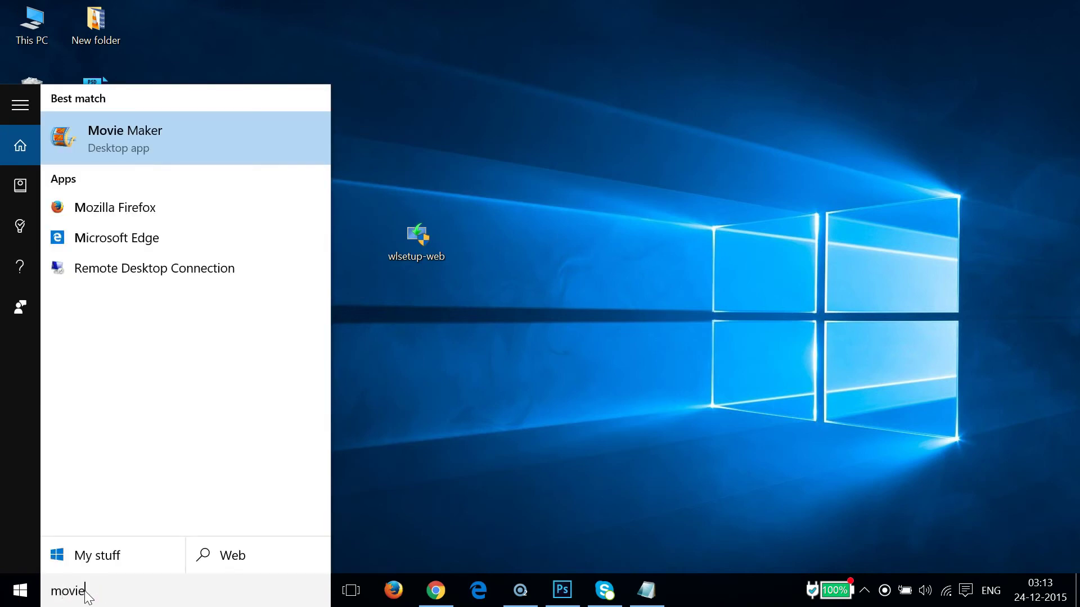
right_click(145, 148)
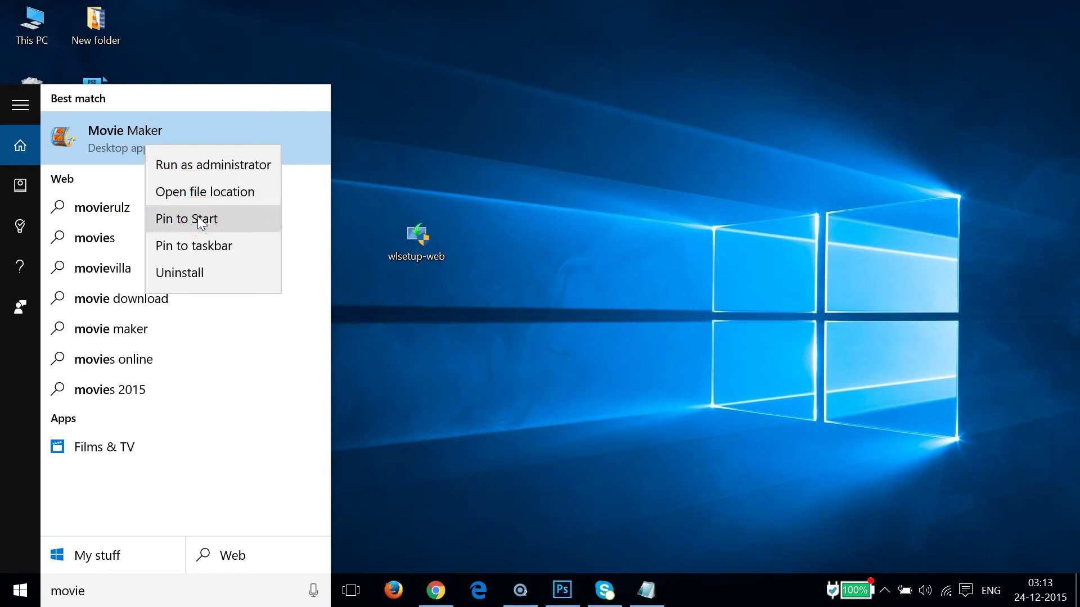
click(206, 241)
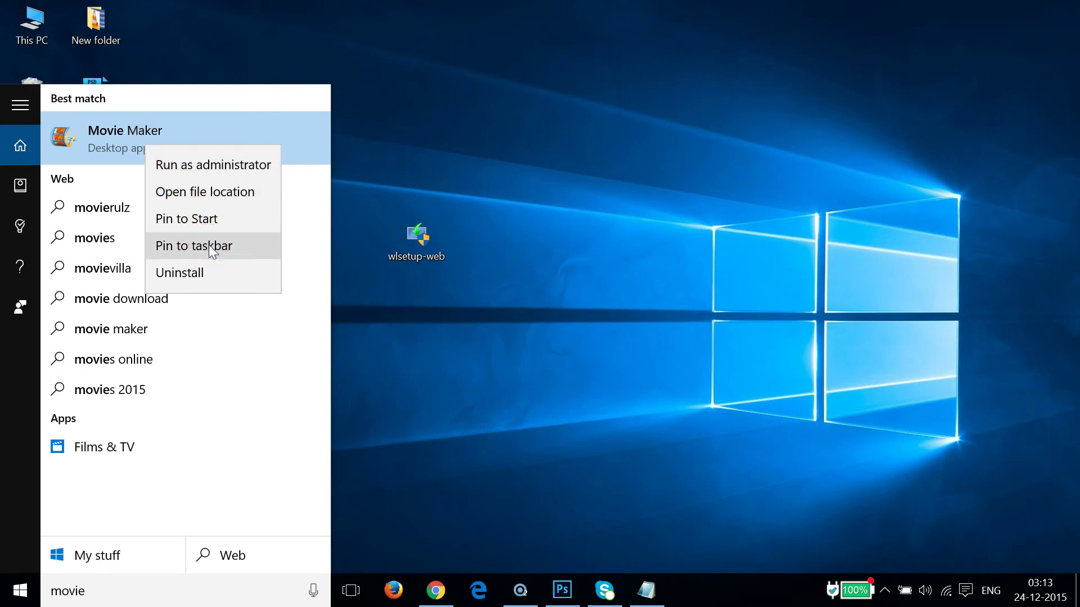
drag(210, 221, 215, 182)
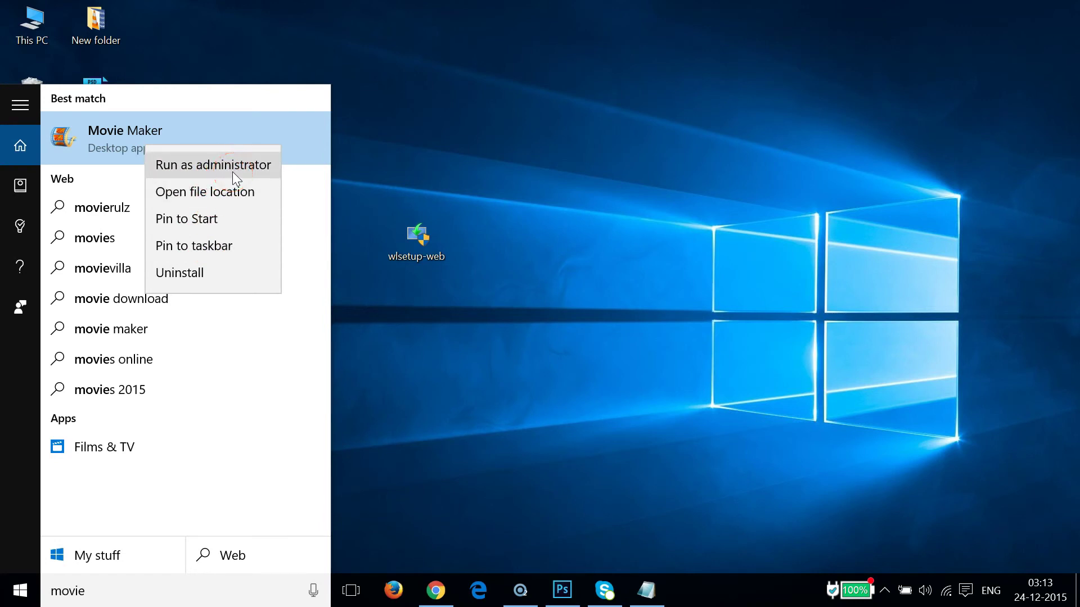
click(233, 173)
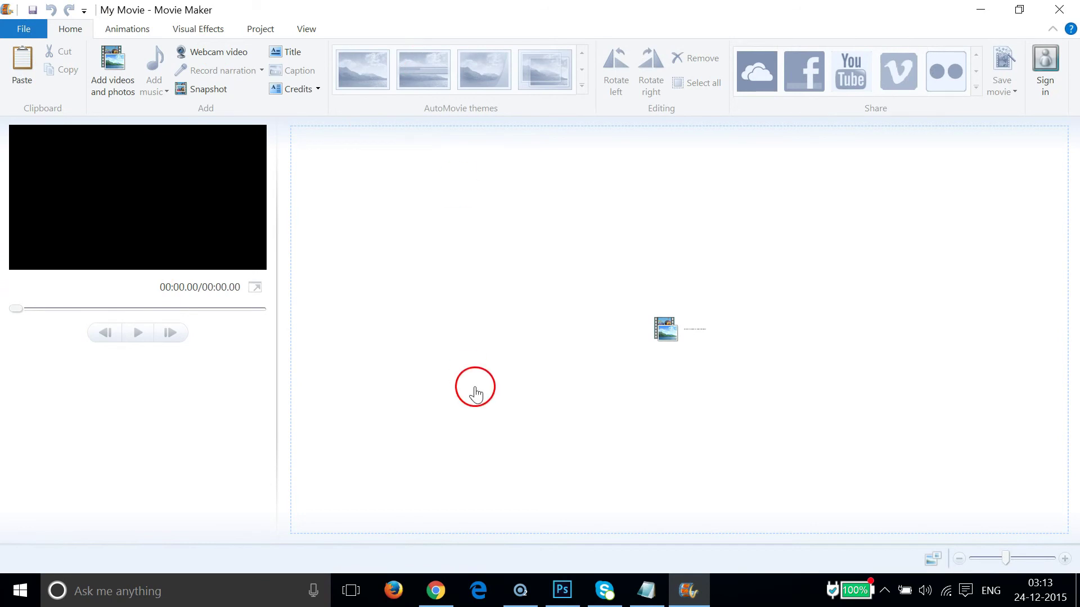
Bring Notepad's tutorial title card back in front of Movie Maker
click(650, 591)
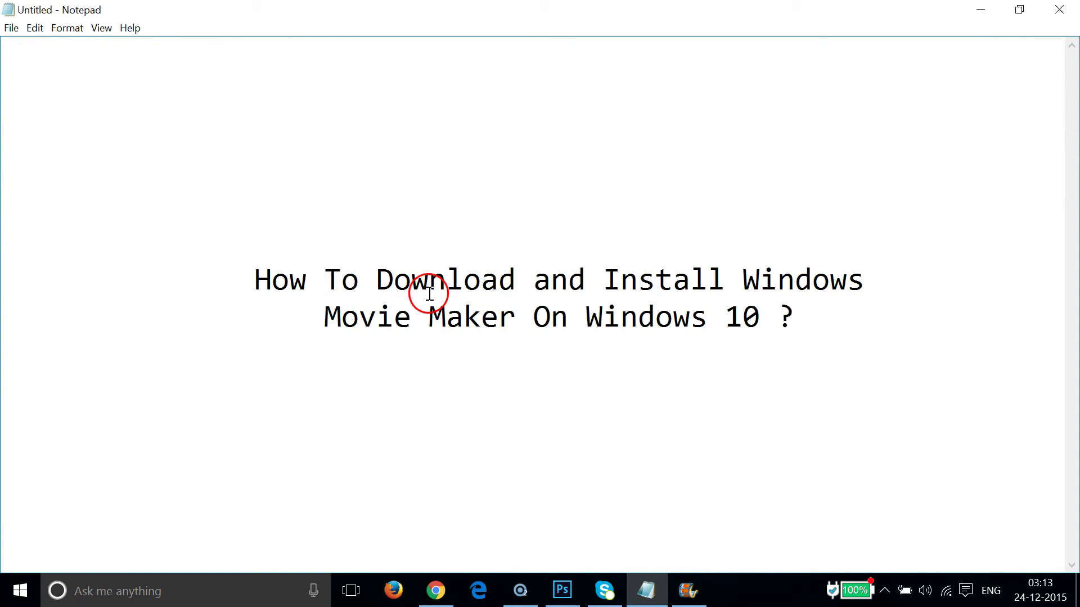
key(Right)
key(Right)
key(Right)
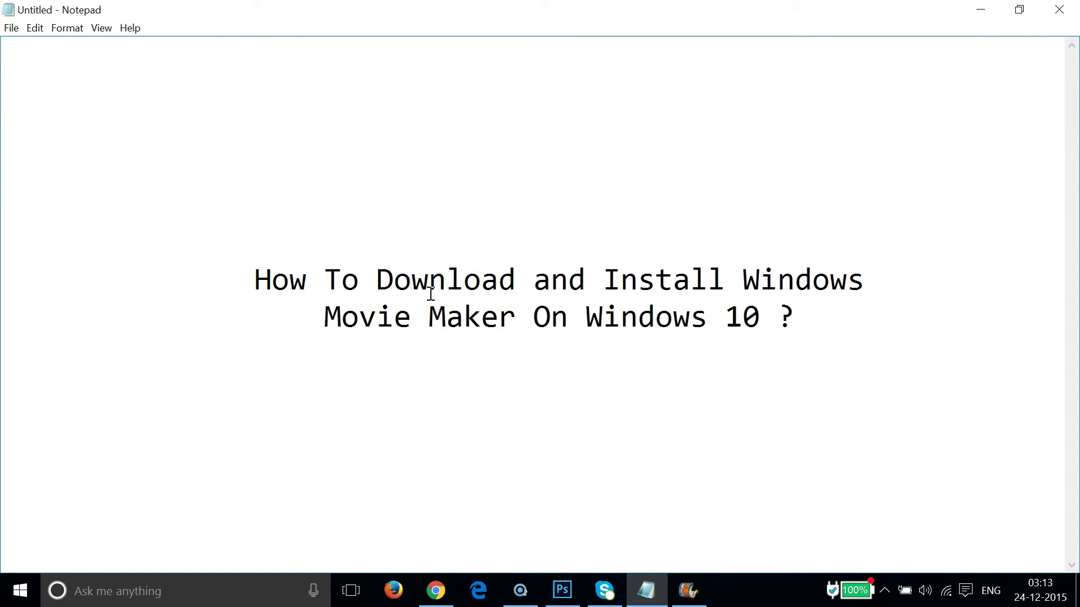